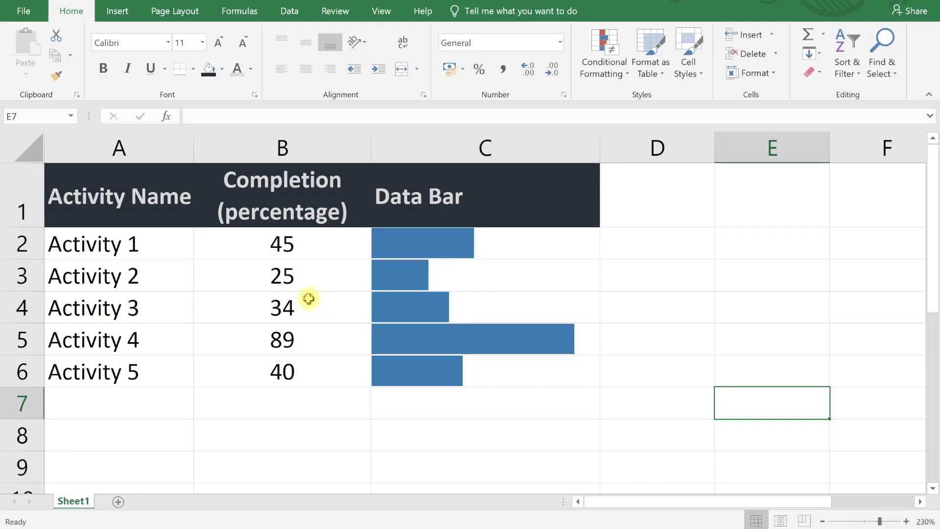
# Enter 90 for Activity 3 (B4), 30 for Activity 2 (B3) and 10 for Activity 5 (B6).
pyautogui.click(308, 299)
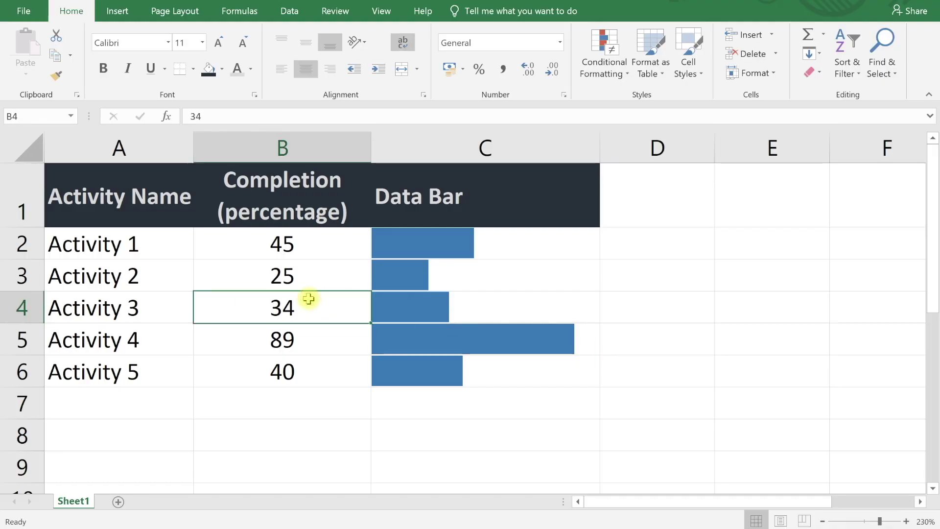
pyautogui.write('90')
pyautogui.press('Return')
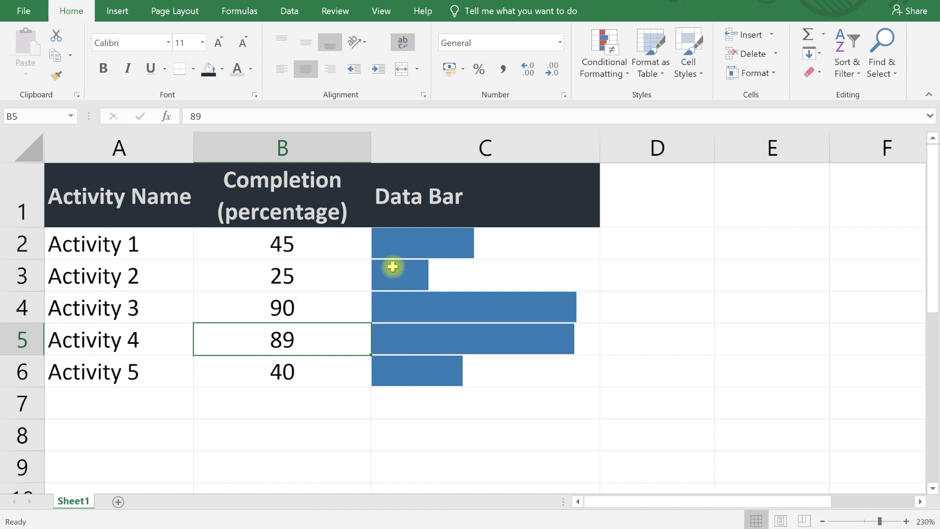
pyautogui.click(281, 276)
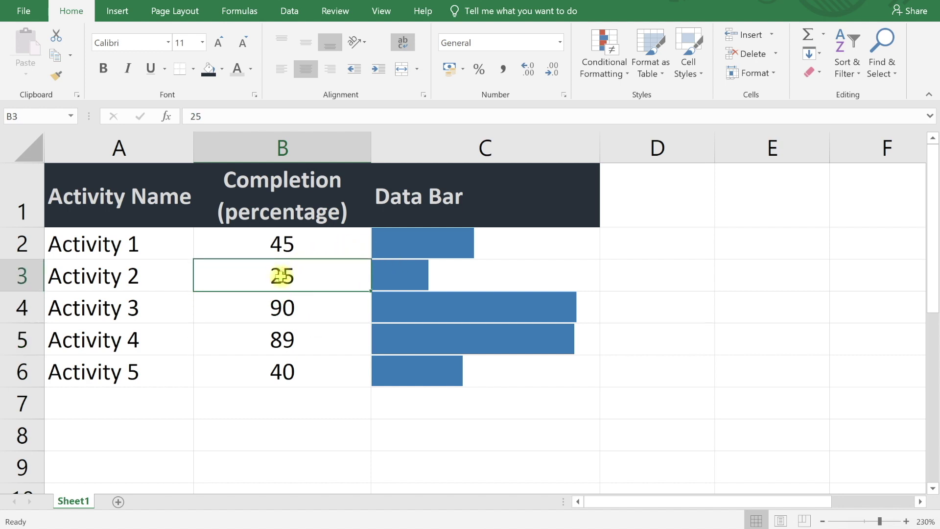
pyautogui.write('30')
pyautogui.press('Return')
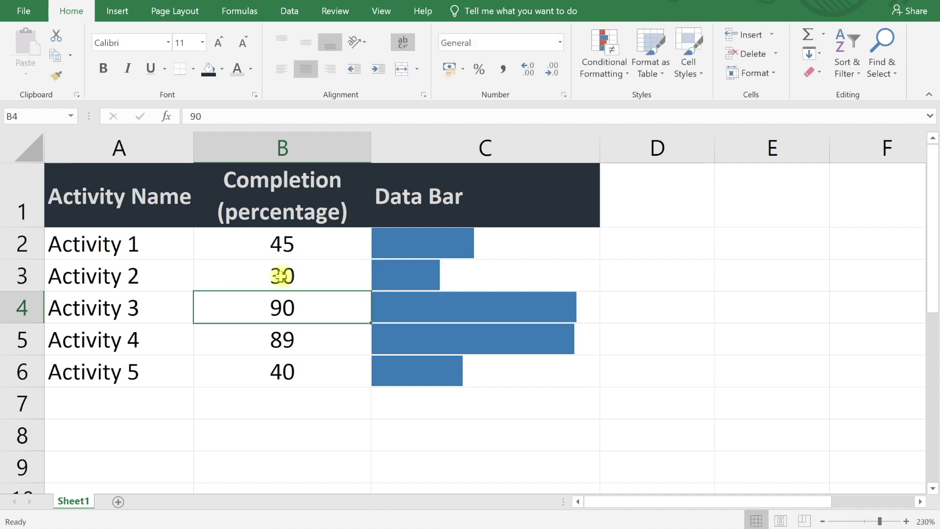
pyautogui.click(282, 366)
pyautogui.write('1')
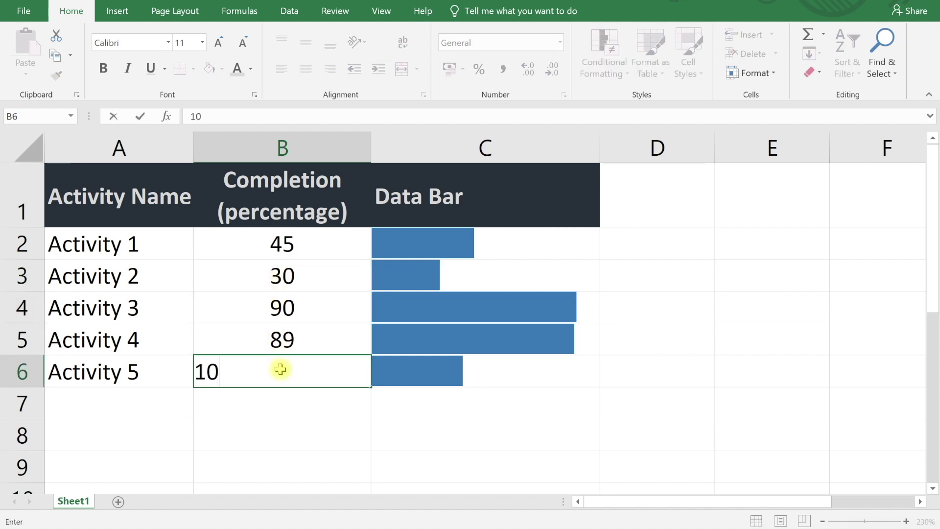
pyautogui.press('Return')
# Change Activity 3 (B4) to 100 and Activity 2 (B3) to 10.
pyautogui.click(291, 310)
pyautogui.write('90')
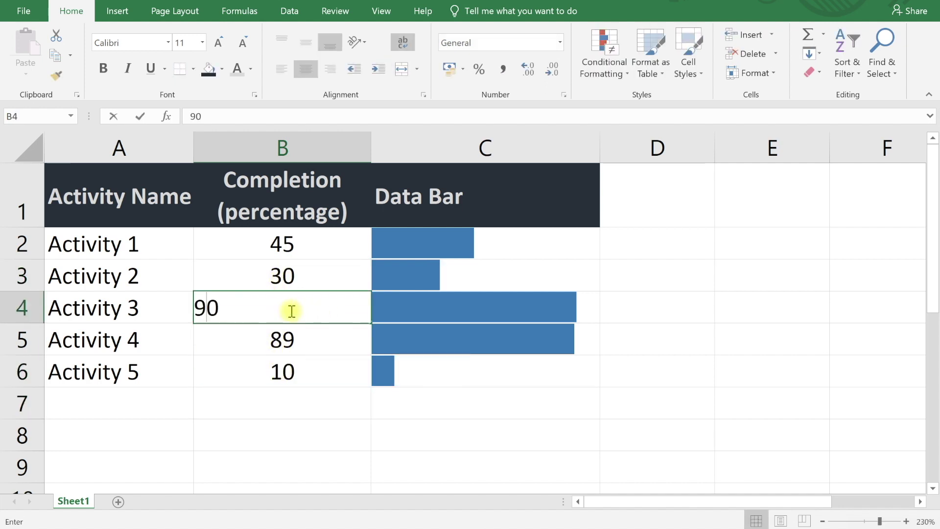
pyautogui.press('BackSpace')
pyautogui.press('BackSpace')
pyautogui.write('100')
pyautogui.press('Return')
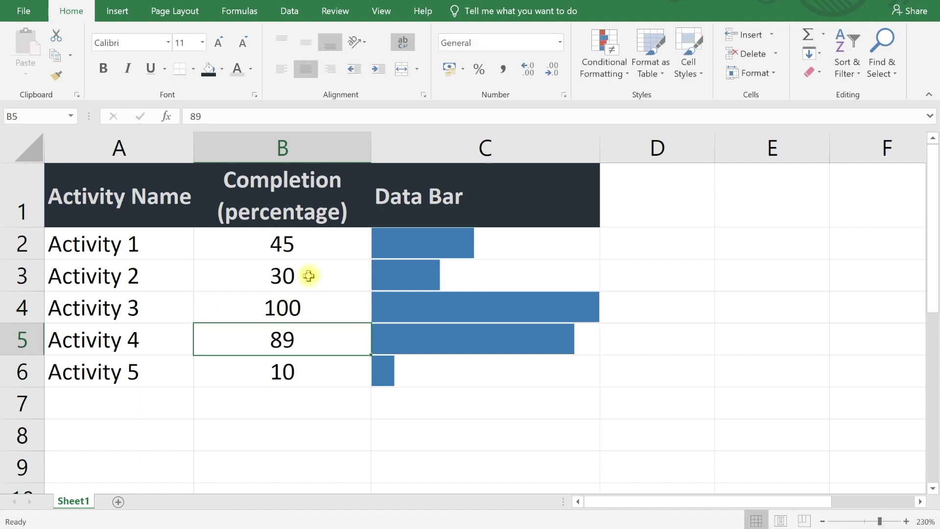
pyautogui.click(308, 275)
pyautogui.write('10')
pyautogui.press('Return')
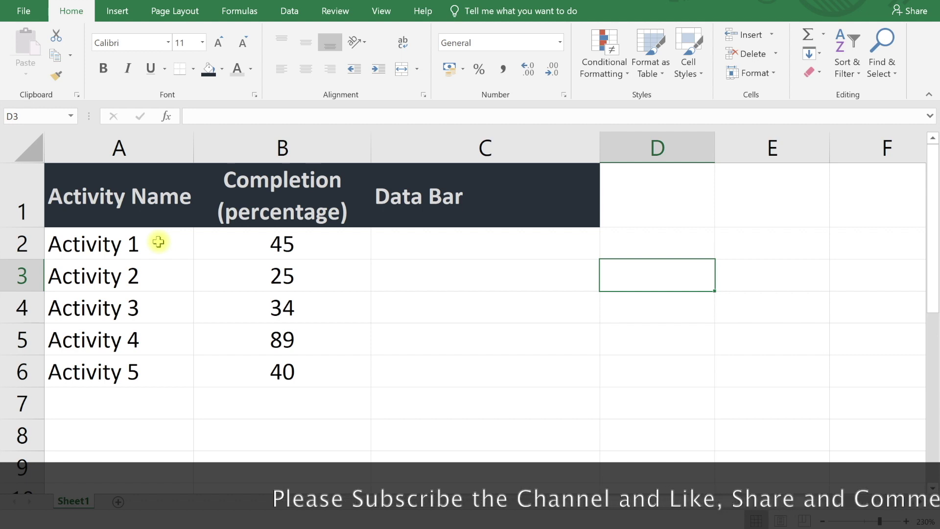
# Select the activity names in A2:A6.
pyautogui.moveTo(158, 241); pyautogui.dragTo(161, 369)
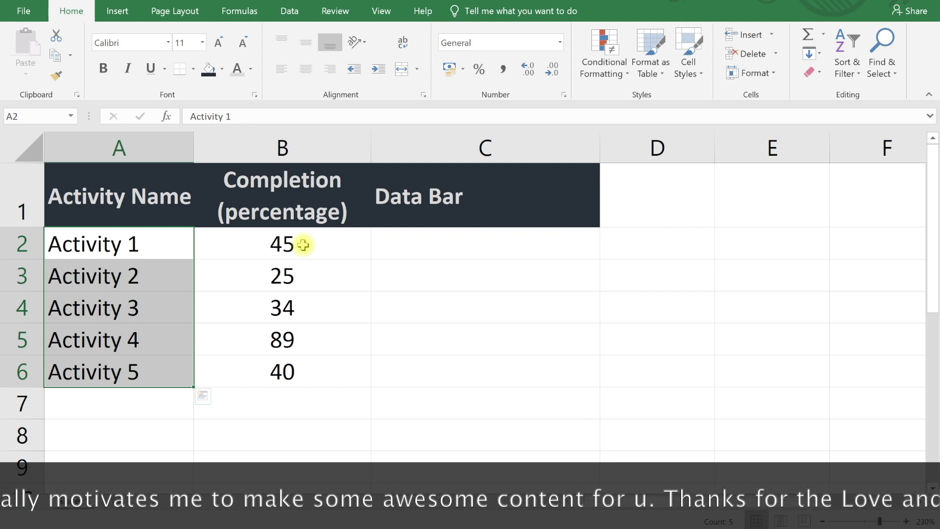
pyautogui.click(303, 244)
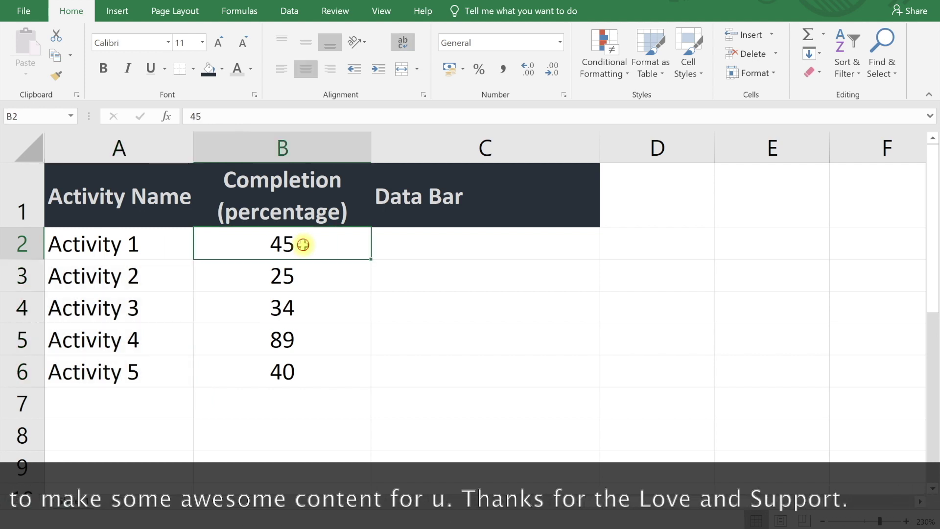
pyautogui.moveTo(303, 245); pyautogui.dragTo(304, 380)
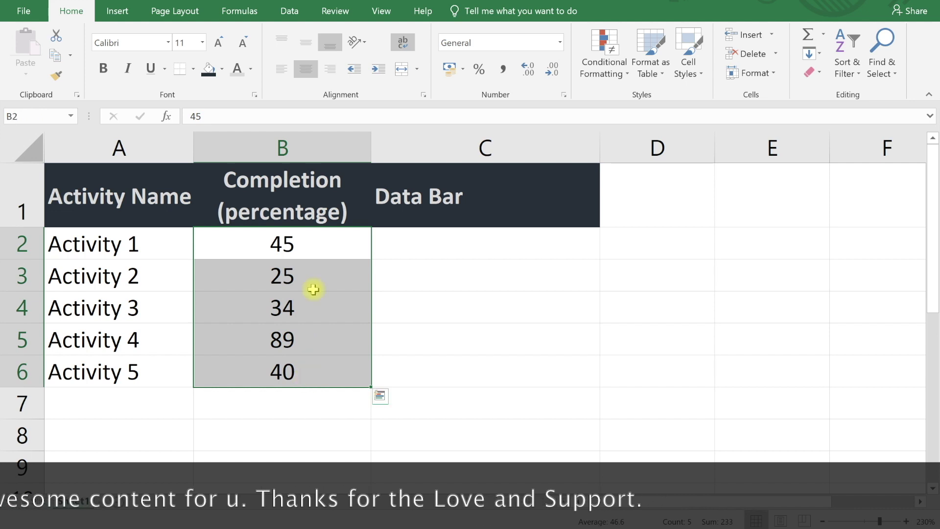
pyautogui.click(311, 257)
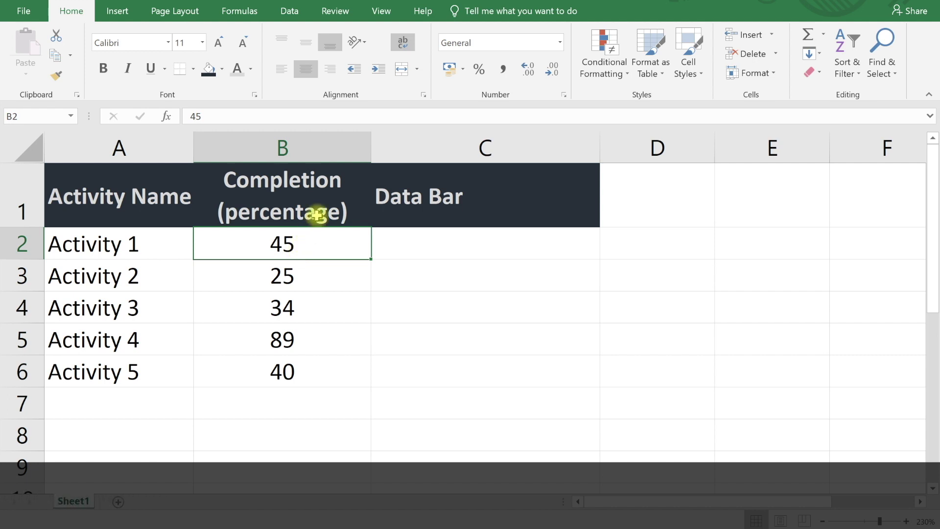
pyautogui.click(289, 305)
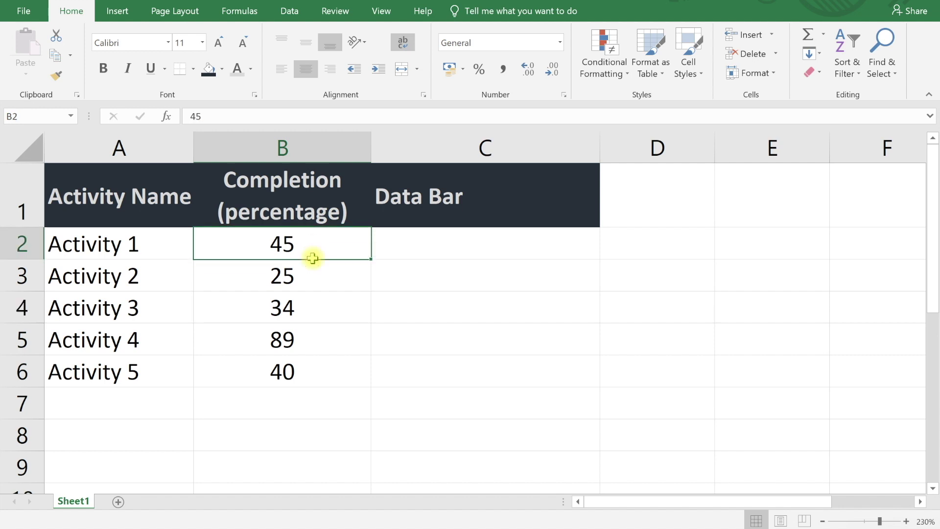
pyautogui.moveTo(308, 255); pyautogui.dragTo(301, 371)
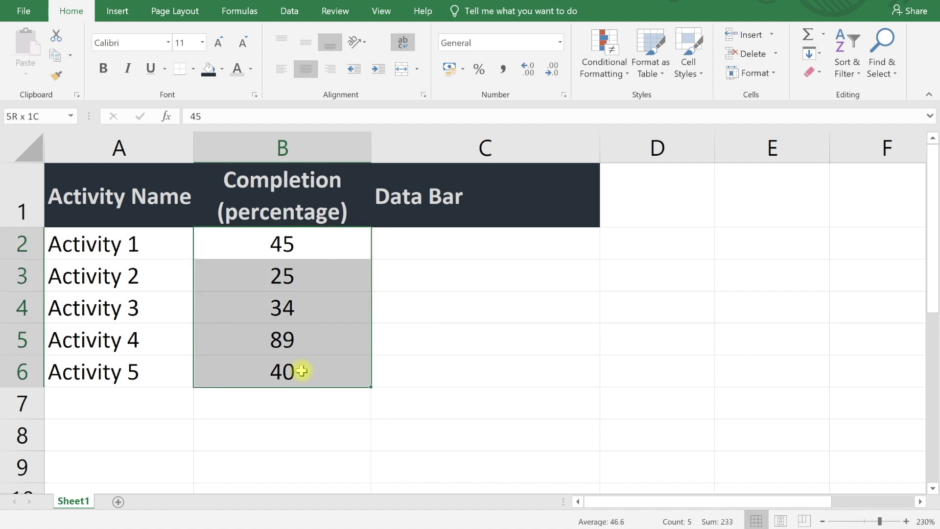
pyautogui.click(561, 45)
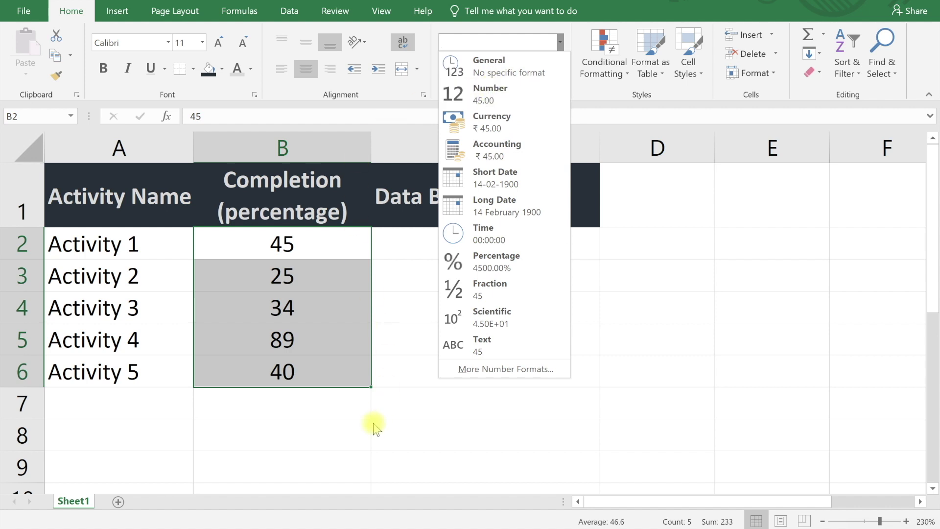
pyautogui.click(283, 441)
pyautogui.click(283, 440)
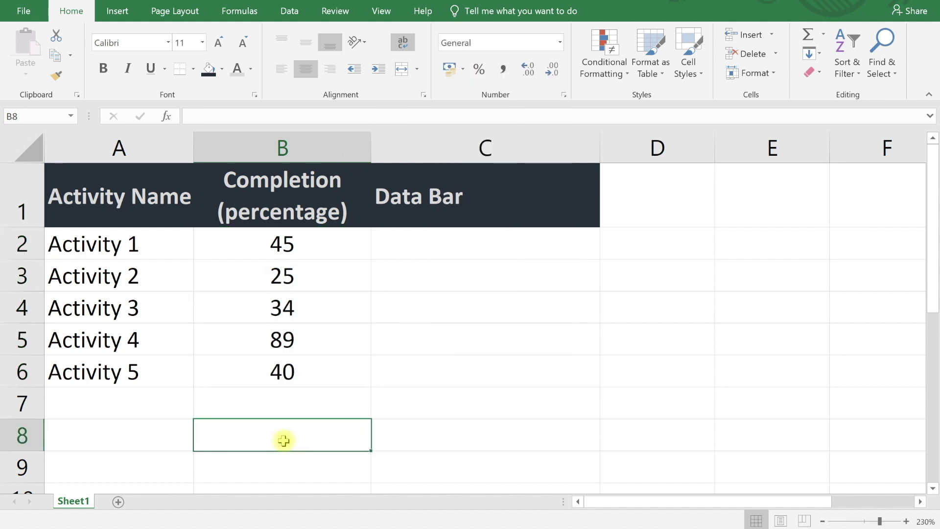
pyautogui.click(493, 246)
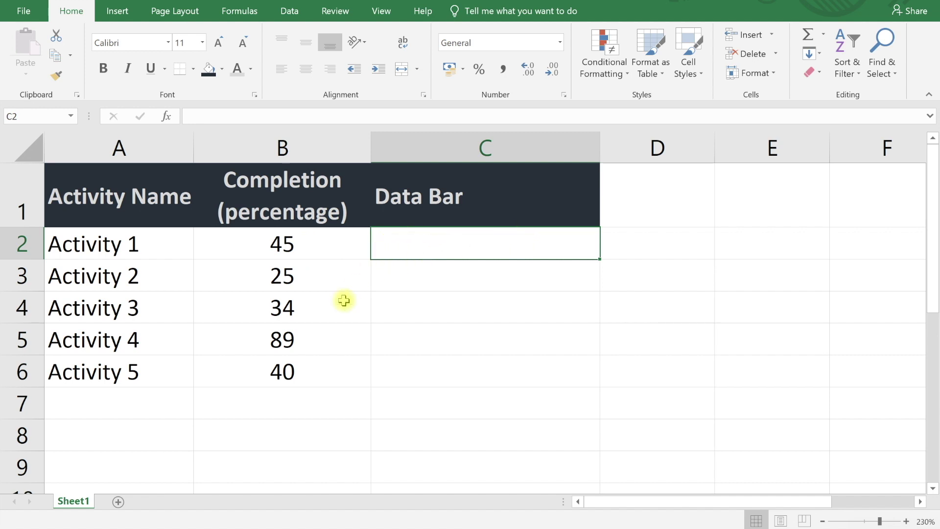
pyautogui.click(292, 372)
pyautogui.click(431, 366)
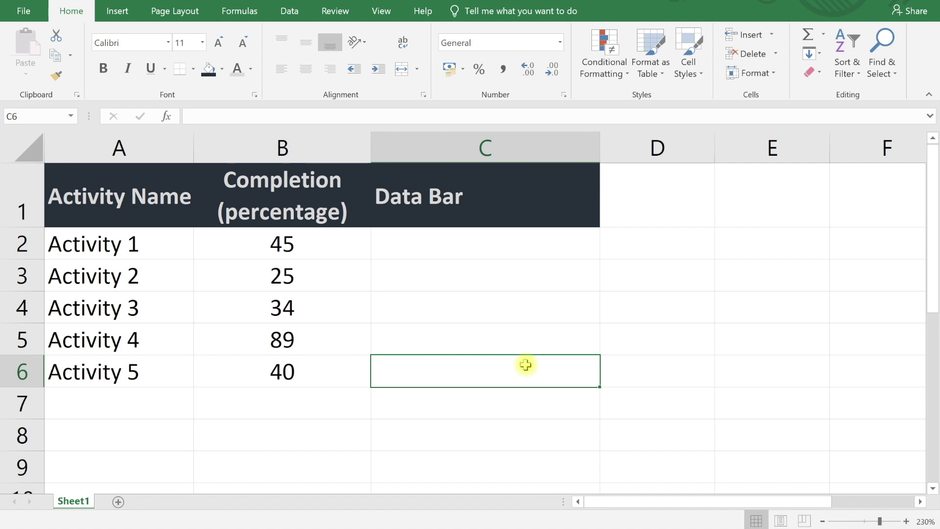
# Enter the formula =B2 in C2 so it shows 45.
pyautogui.click(531, 245)
pyautogui.write('-')
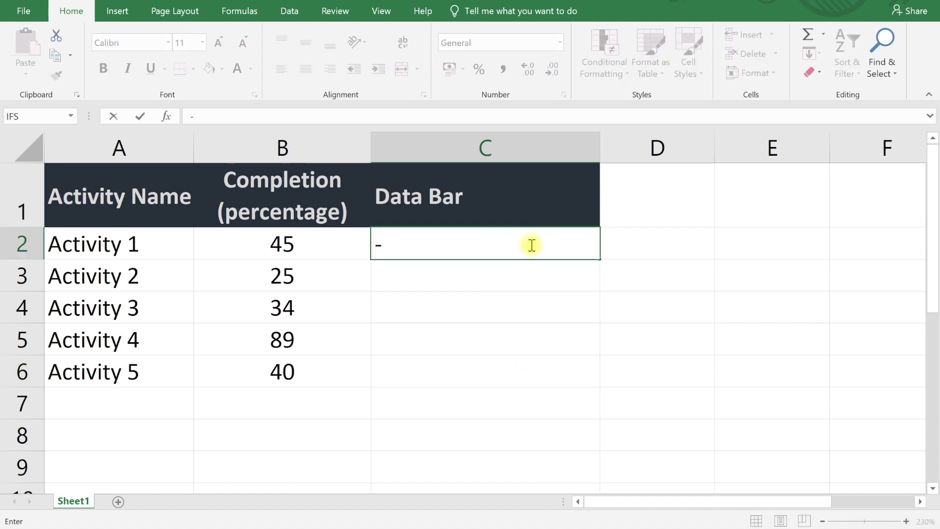
pyautogui.press('BackSpace')
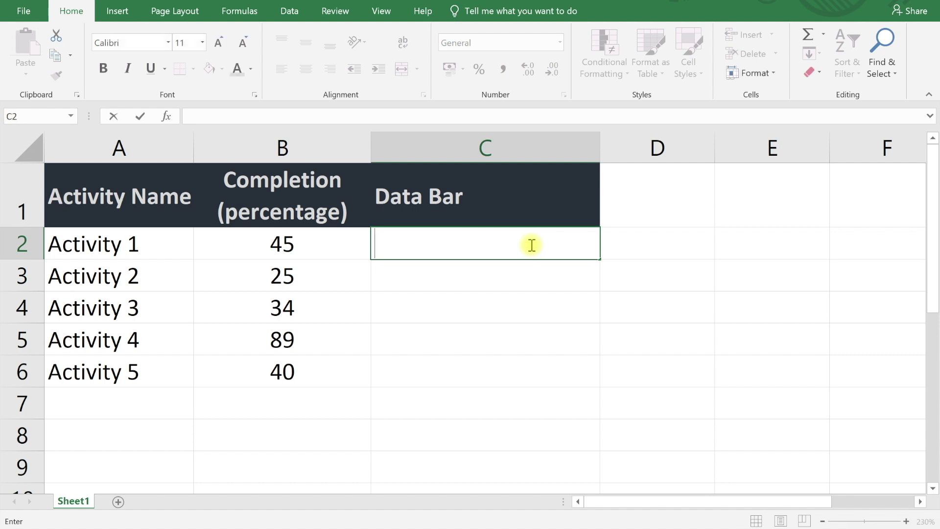
pyautogui.write('=')
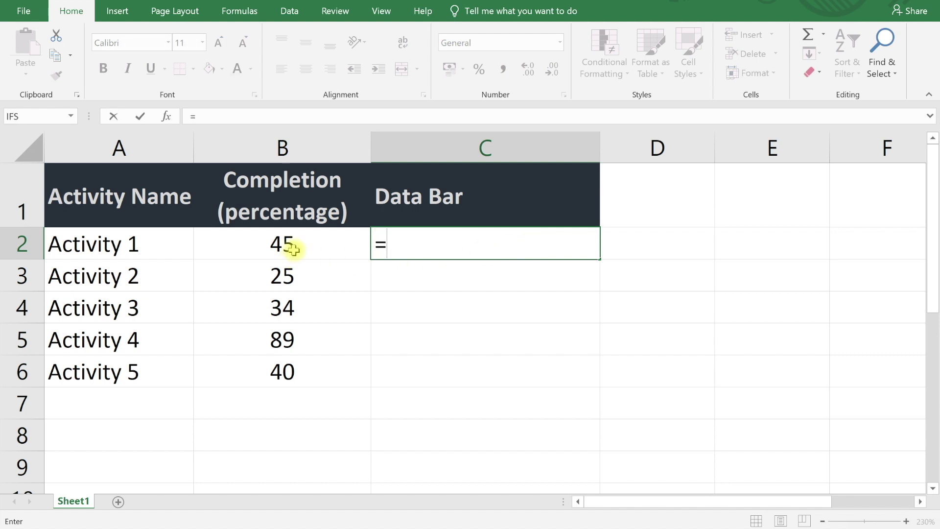
pyautogui.click(293, 249)
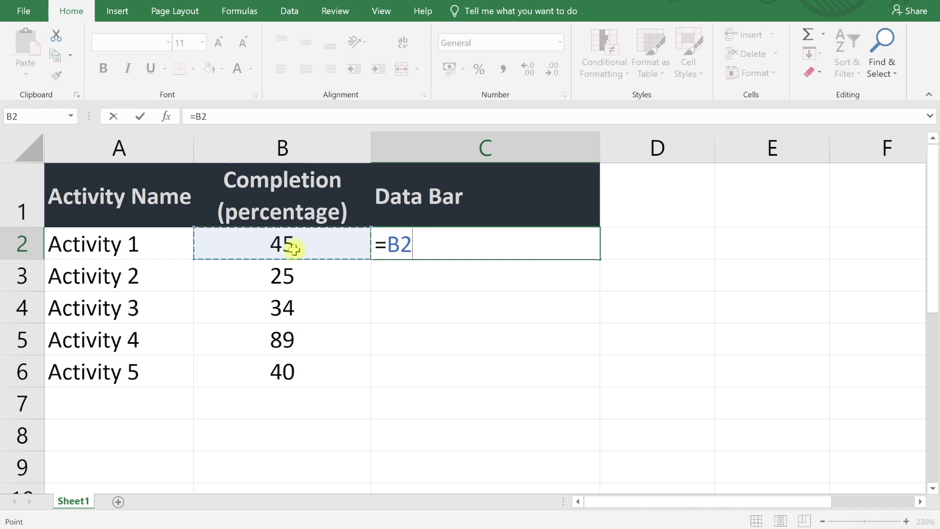
pyautogui.press('Return')
# Fill the C2 formula down to C6, then select C2:C6.
pyautogui.click(431, 236)
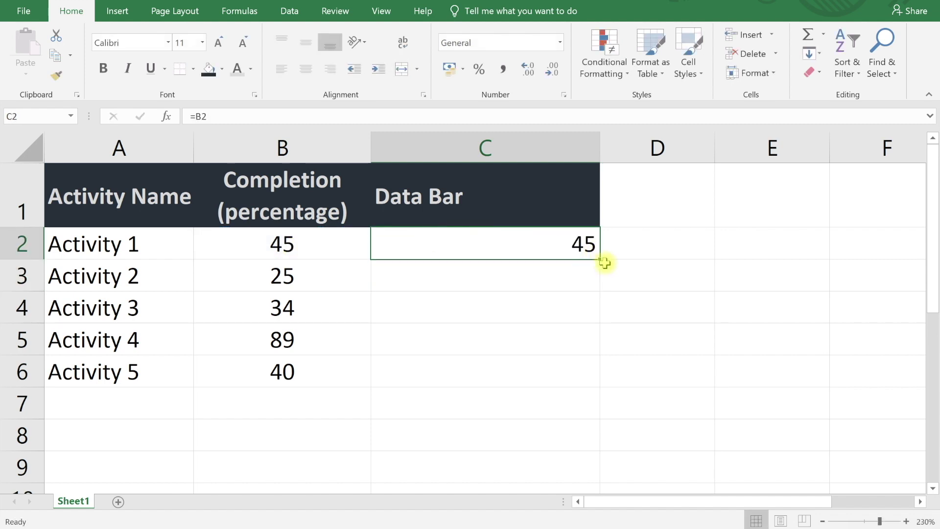
pyautogui.moveTo(599, 261); pyautogui.dragTo(590, 393)
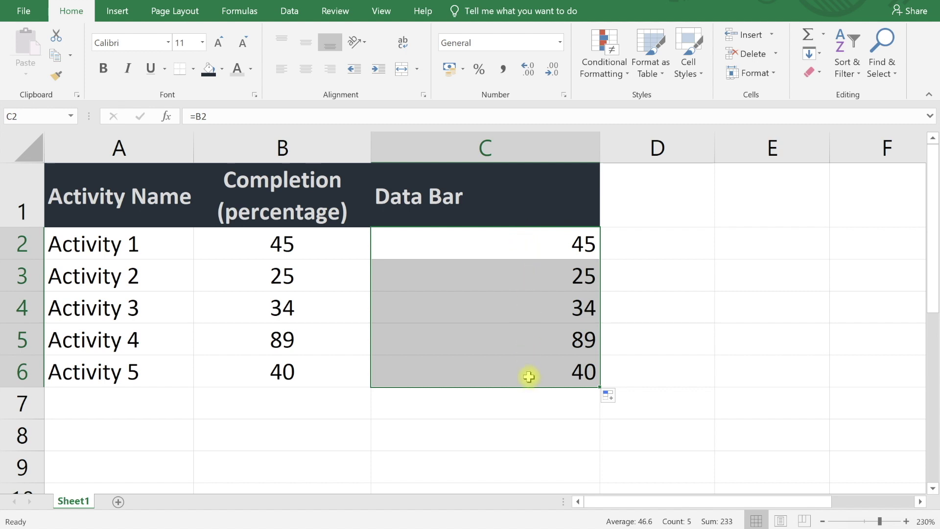
pyautogui.click(737, 304)
pyautogui.click(572, 236)
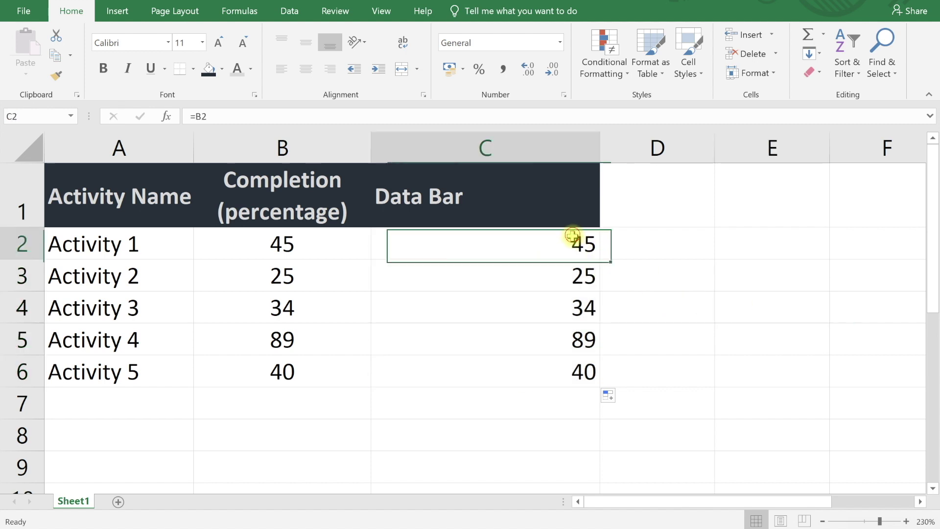
pyautogui.moveTo(572, 236); pyautogui.dragTo(566, 375)
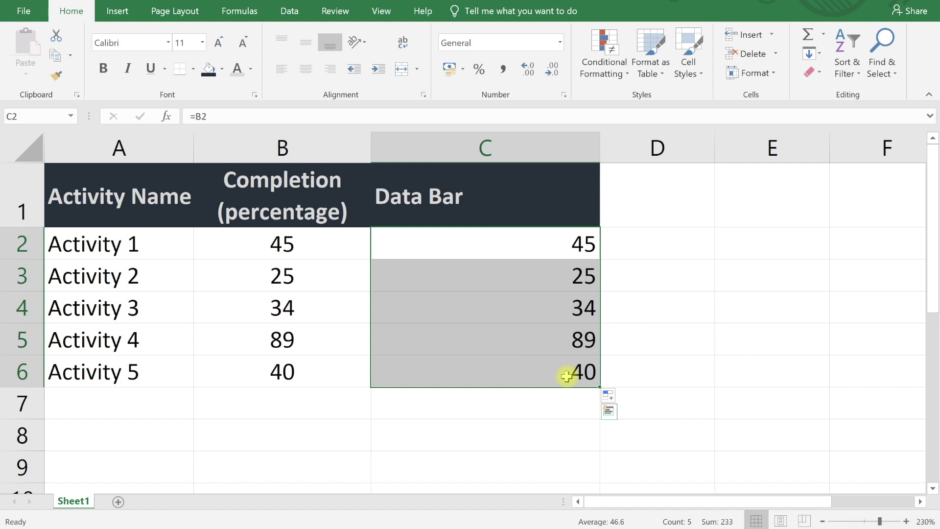
# Start a new custom Data Bar rule set to show the bar only.
pyautogui.click(619, 74)
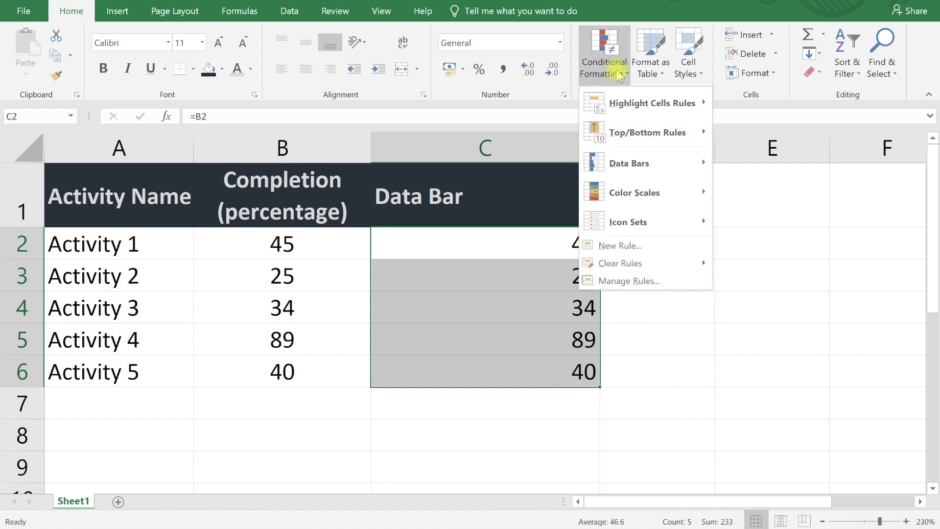
pyautogui.click(655, 164)
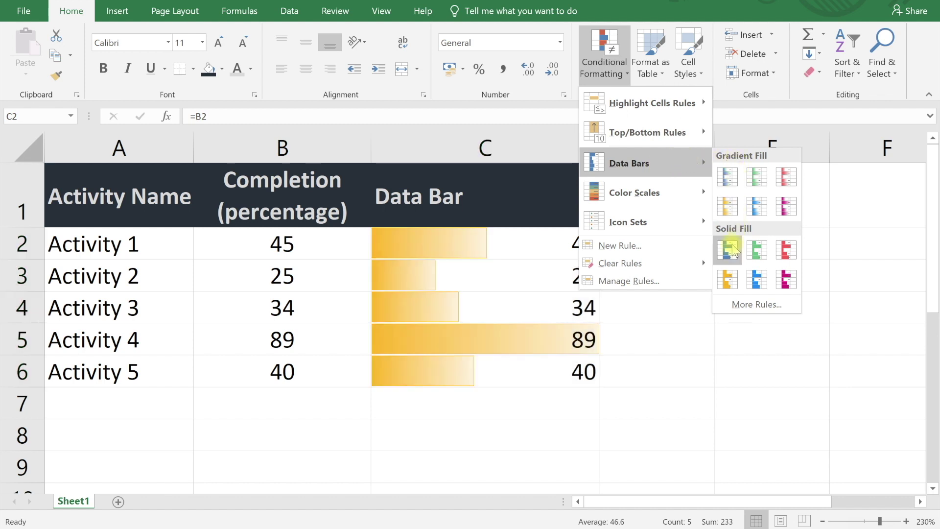
pyautogui.click(740, 304)
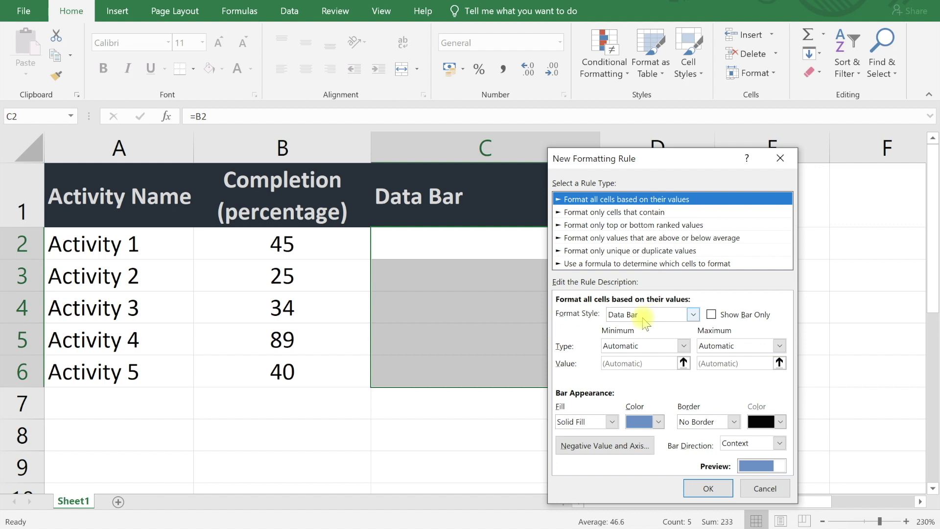
pyautogui.click(710, 315)
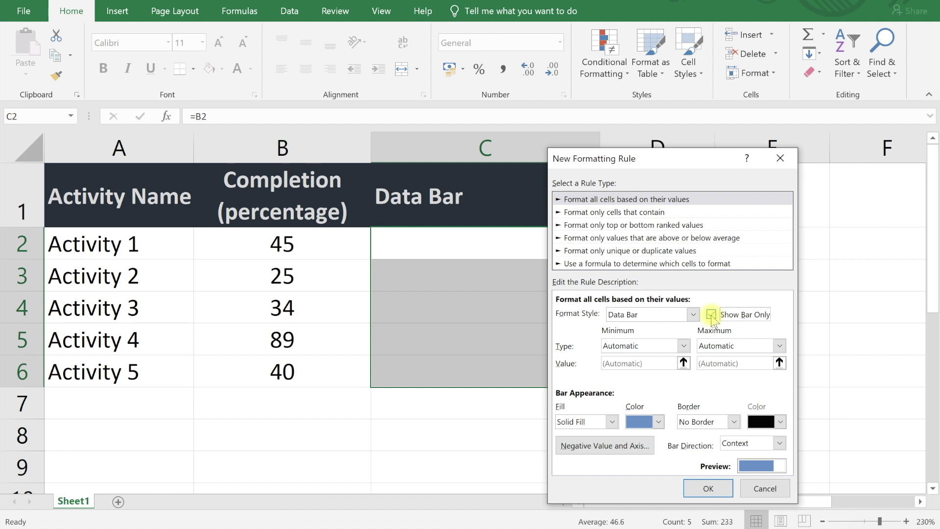
# Set minimum to Number 0, maximum to Number 100, and keep Solid Fill.
pyautogui.click(650, 346)
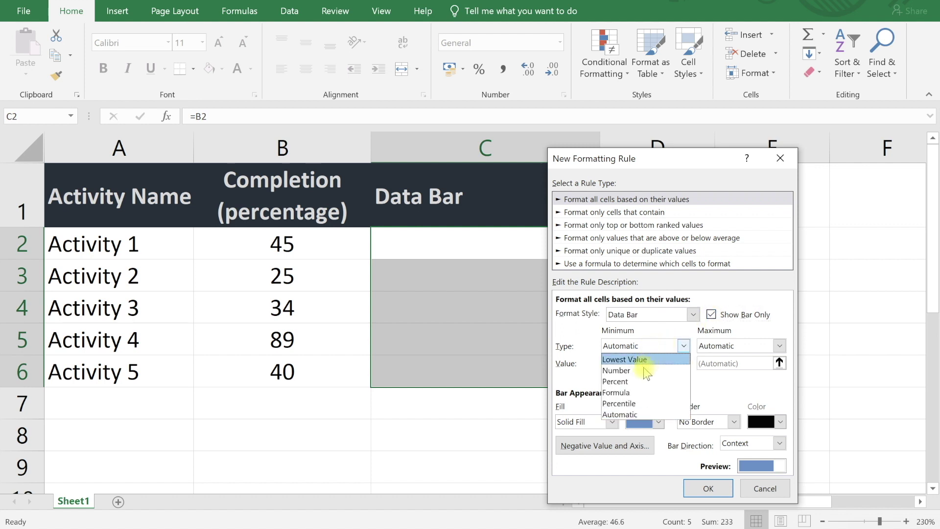
pyautogui.click(644, 370)
pyautogui.click(740, 346)
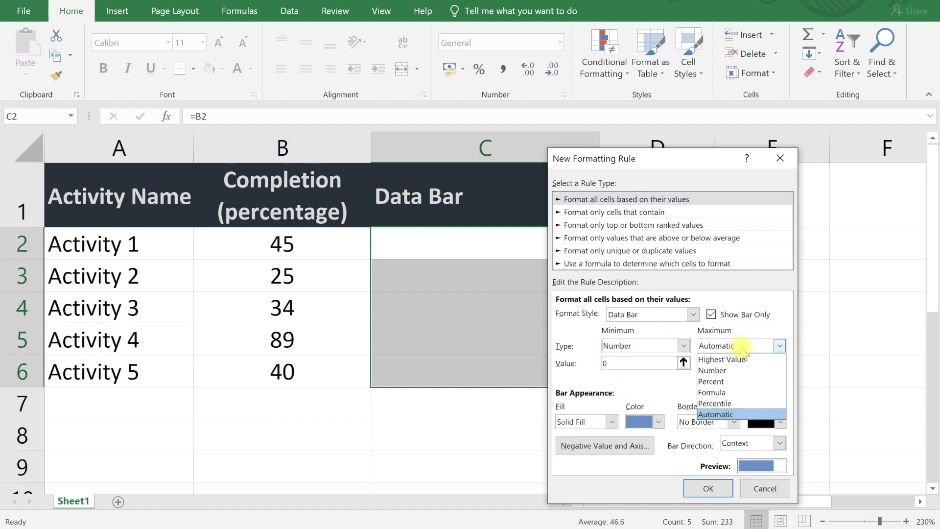
pyautogui.click(728, 371)
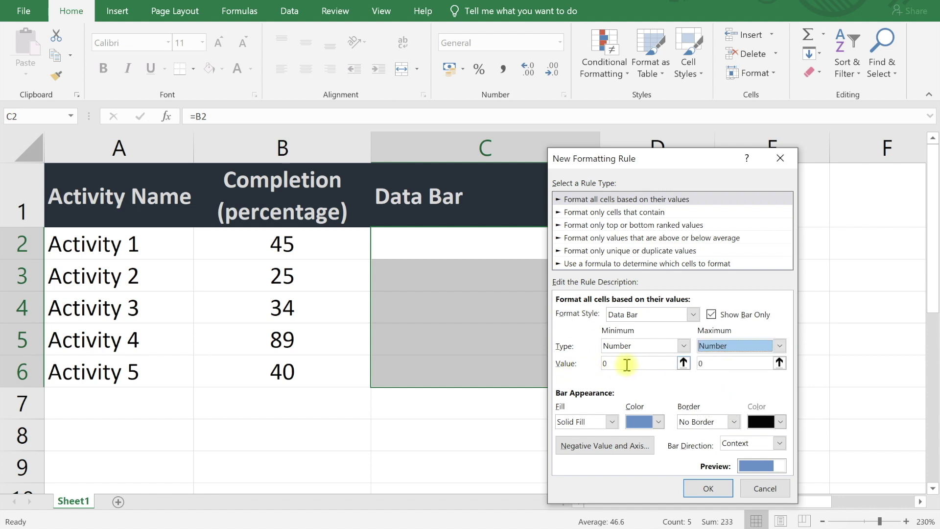
pyautogui.click(715, 366)
pyautogui.write('100')
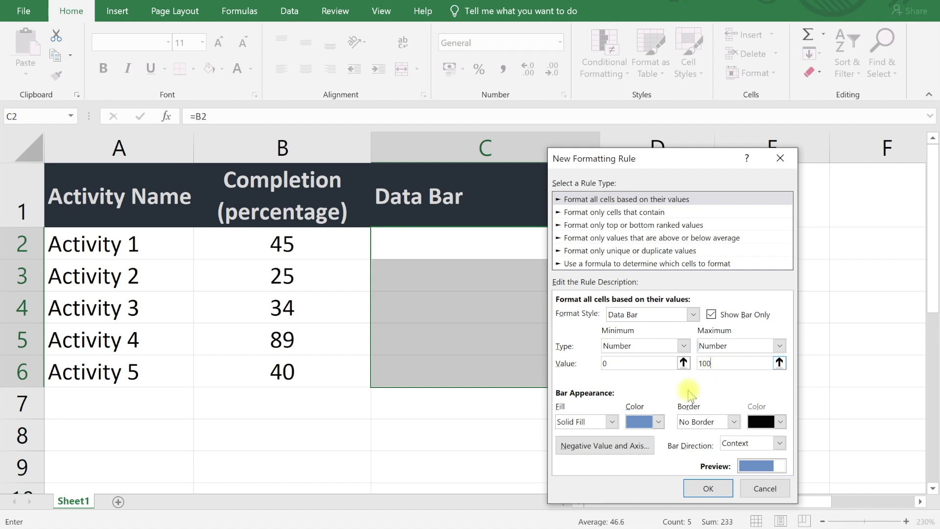
pyautogui.click(611, 422)
pyautogui.click(590, 435)
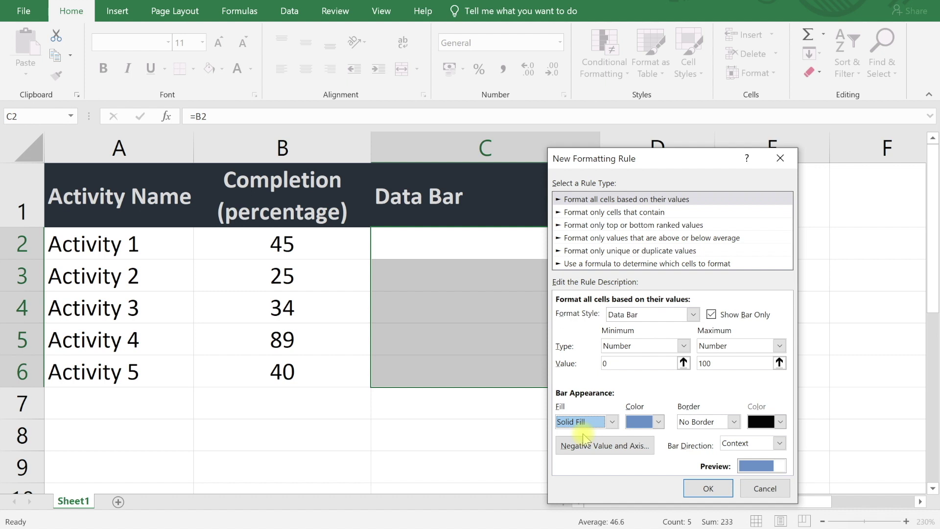
# Colour the bars a darker blue and apply the rule to C2:C6.
pyautogui.click(658, 422)
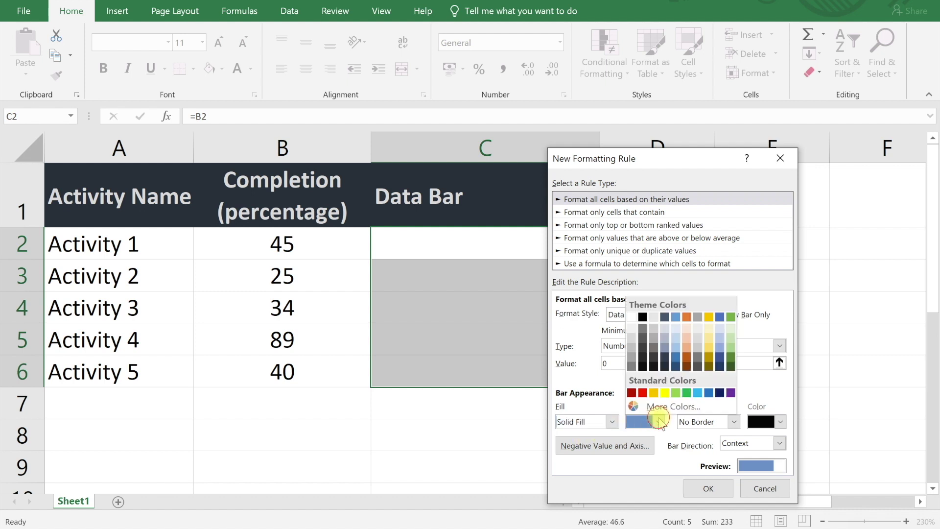
pyautogui.click(675, 357)
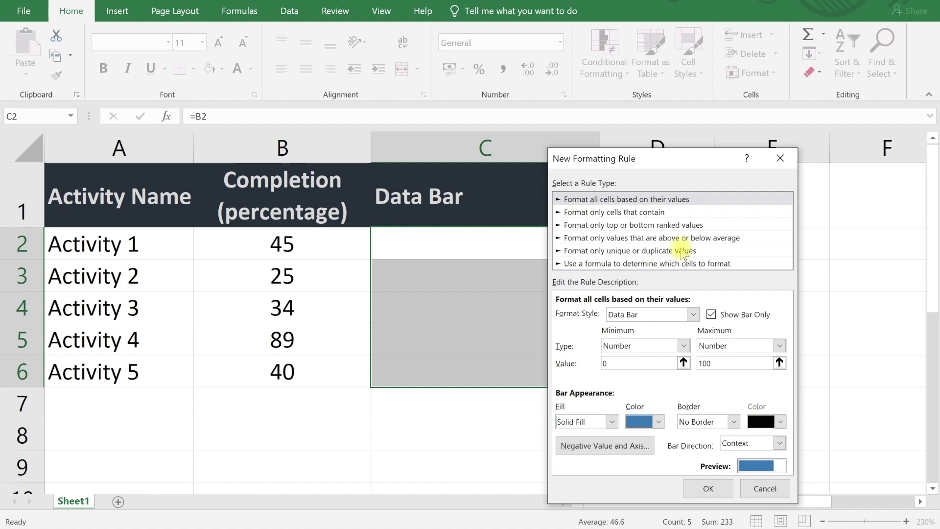
pyautogui.moveTo(670, 165)
pyautogui.mouseDown()
pyautogui.moveTo(739, 159)
pyautogui.moveTo(758, 135)
pyautogui.mouseUp()
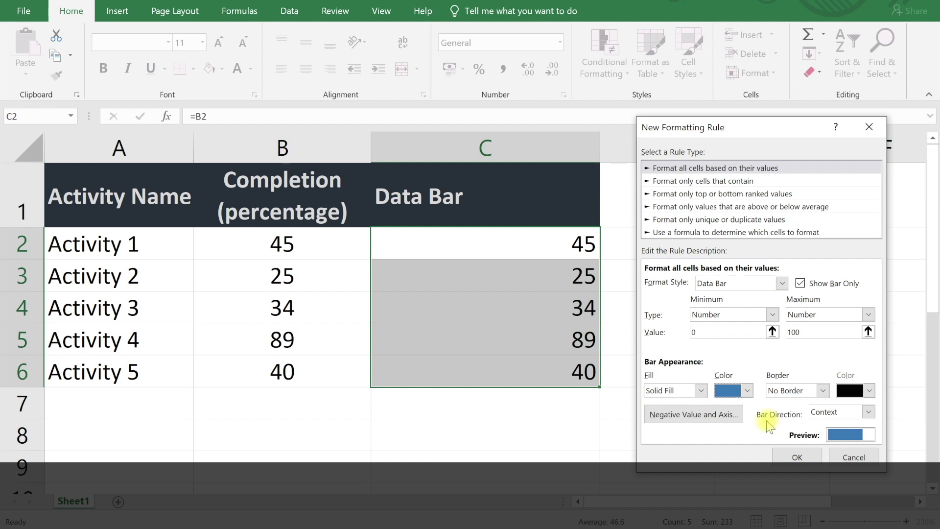
pyautogui.click(795, 457)
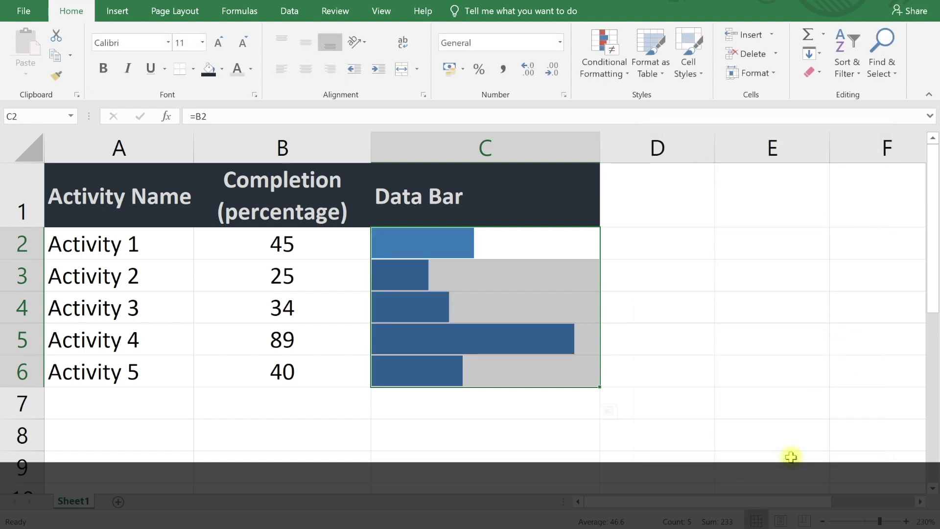
# Enter 90 for Activity 3 (B4), 30 for Activity 2 (B3) and 10 for Activity 5 (B6).
pyautogui.click(719, 403)
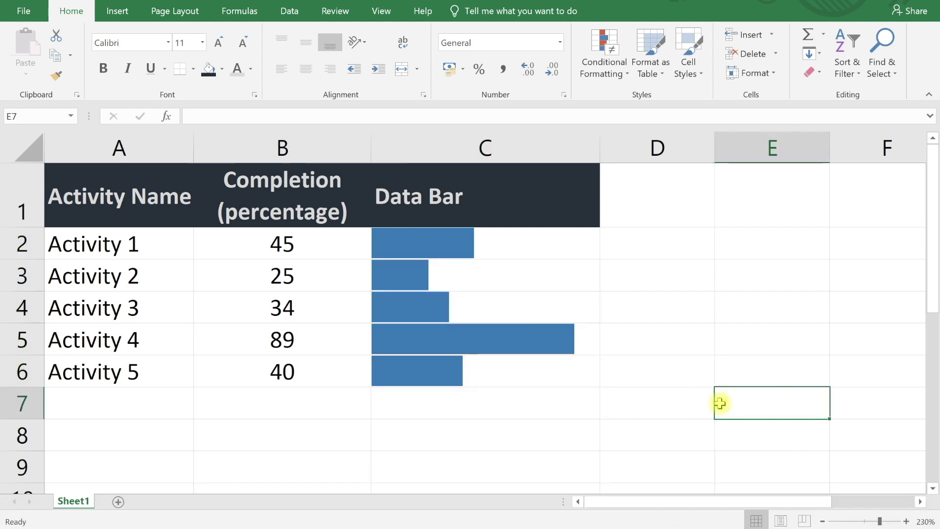
pyautogui.click(308, 299)
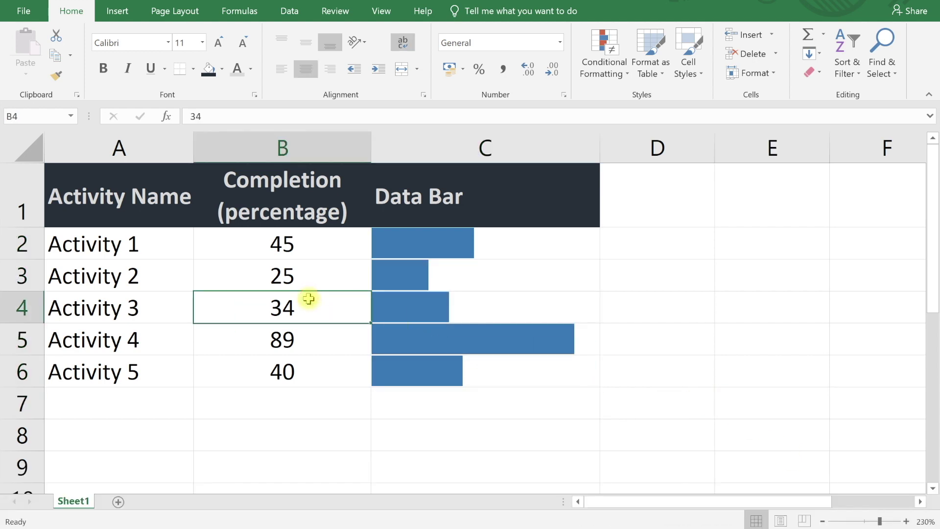
pyautogui.write('90')
pyautogui.press('Return')
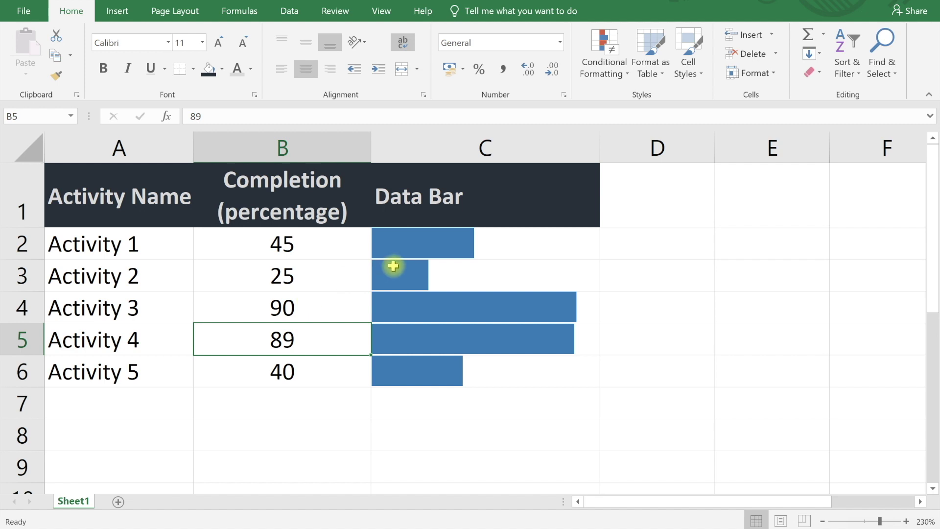
pyautogui.click(282, 275)
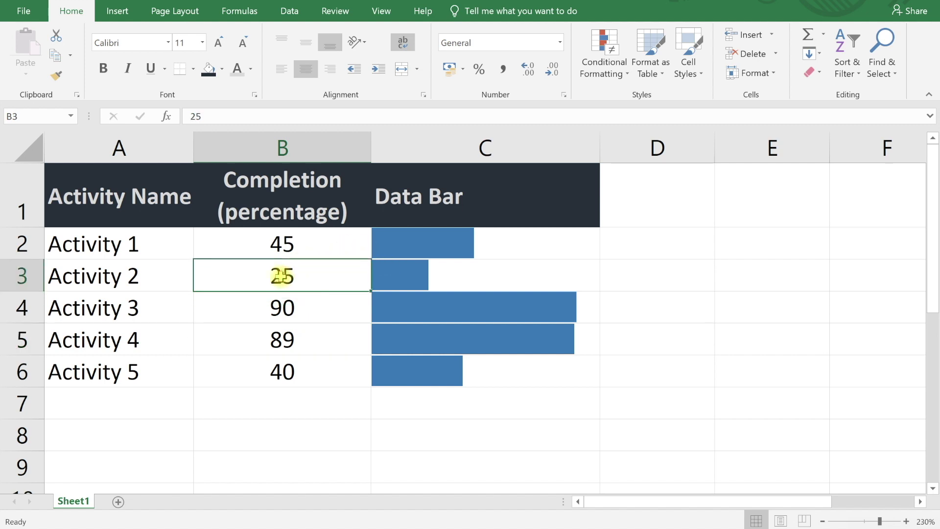
pyautogui.write('30')
pyautogui.press('Return')
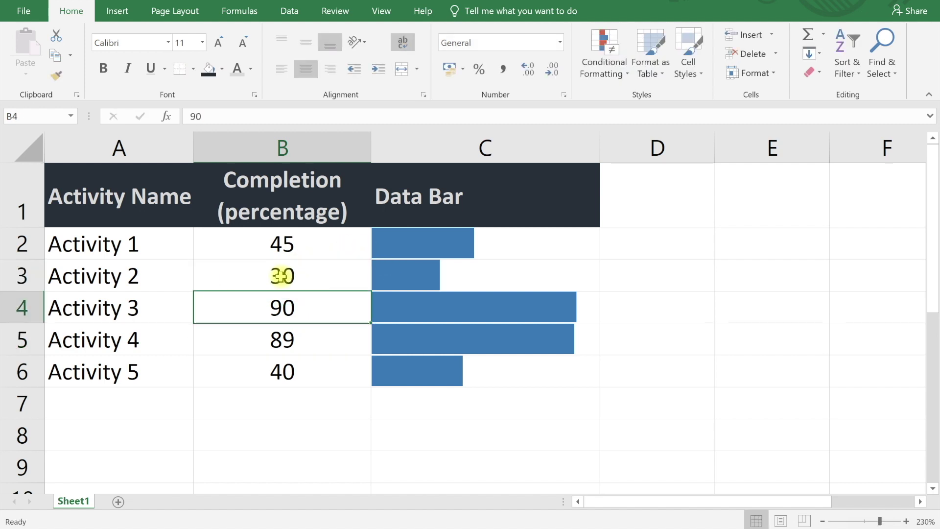
pyautogui.click(279, 369)
pyautogui.write('10')
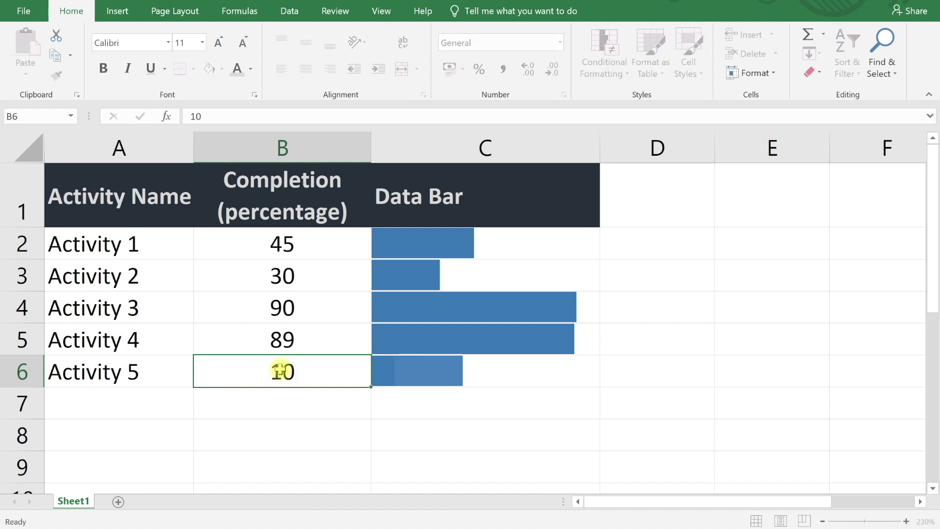
pyautogui.press('Return')
# Change Activity 3 to 100 and Activity 2 to 10, then select C2:C6.
pyautogui.click(291, 307)
pyautogui.write('90')
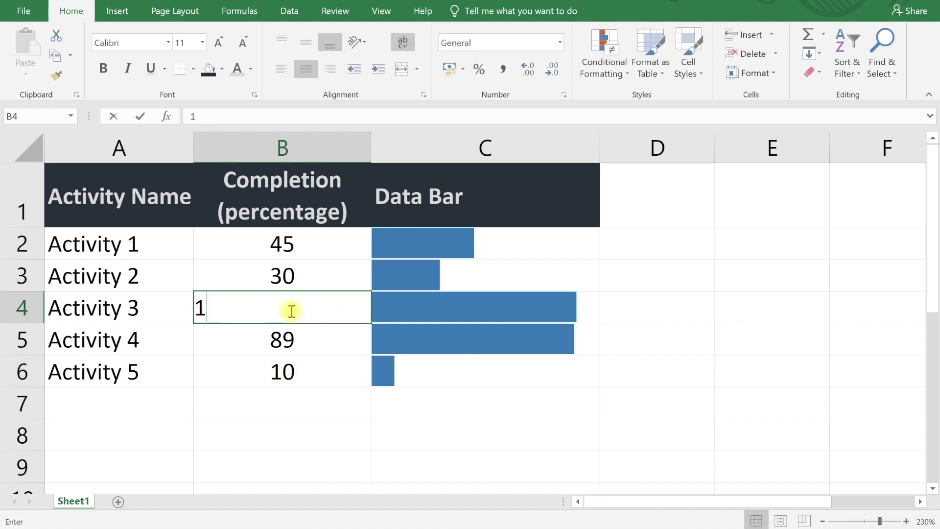
pyautogui.write('0')
pyautogui.press('Return')
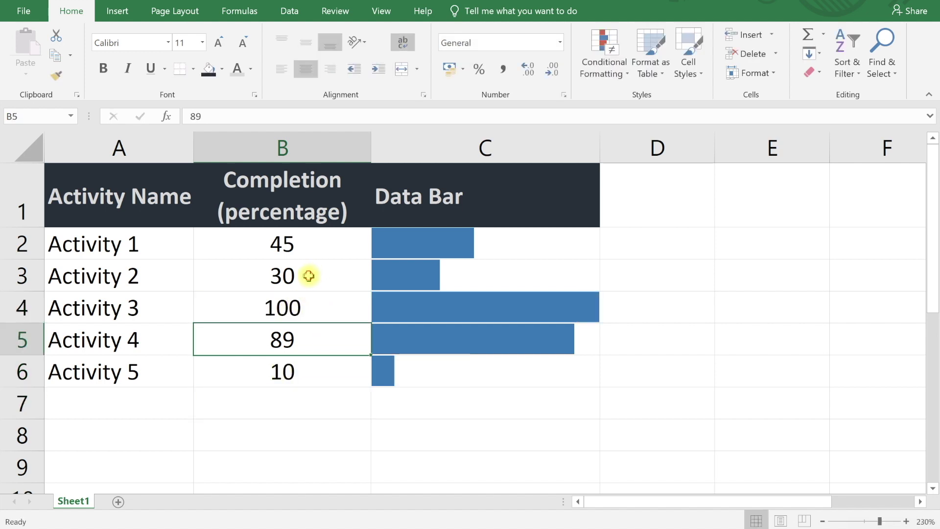
pyautogui.click(308, 276)
pyautogui.write('10')
pyautogui.press('Return')
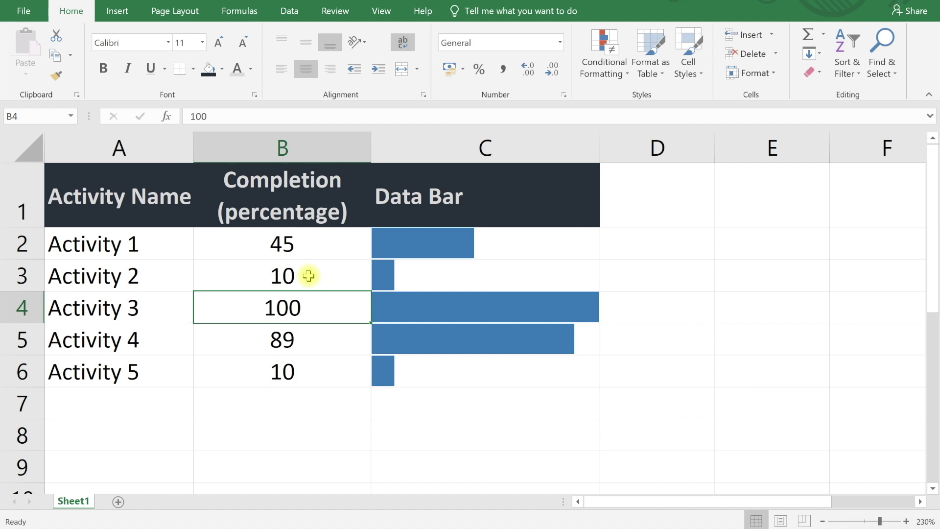
pyautogui.moveTo(449, 239); pyautogui.dragTo(435, 377)
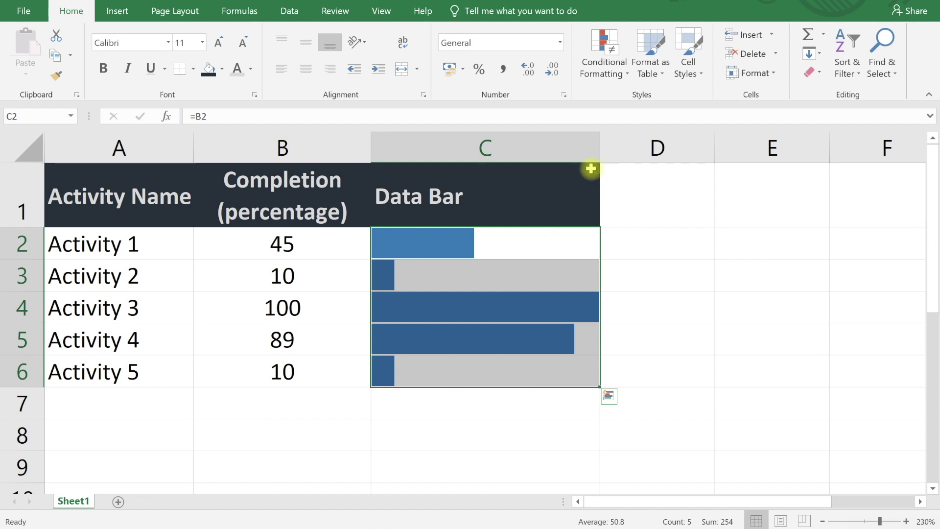
# Edit the C2:C6 Data Bar rule through Manage Rules to use a green fill.
pyautogui.click(605, 72)
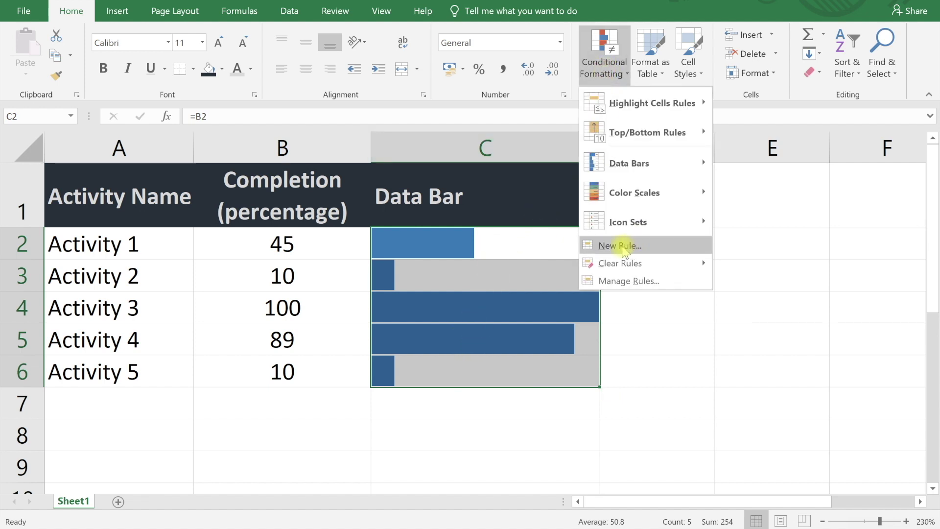
pyautogui.click(614, 282)
pyautogui.click(482, 282)
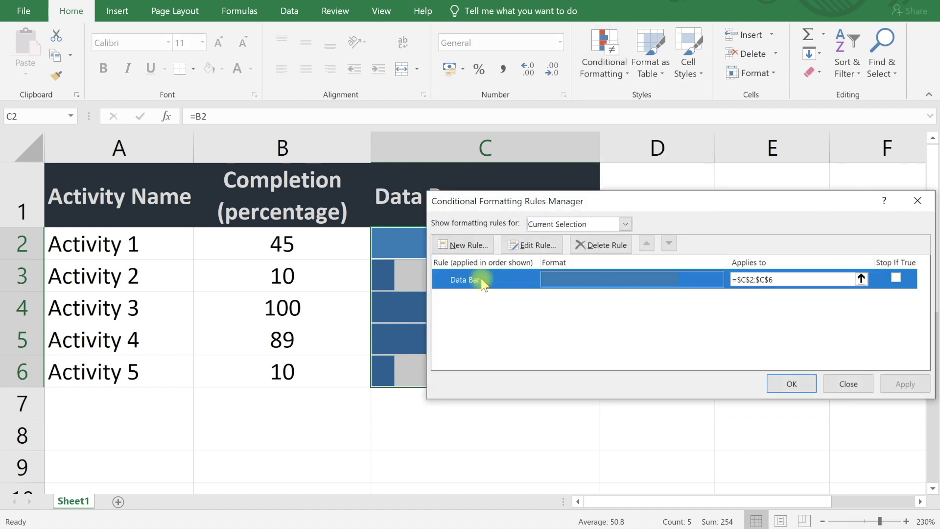
pyautogui.click(533, 245)
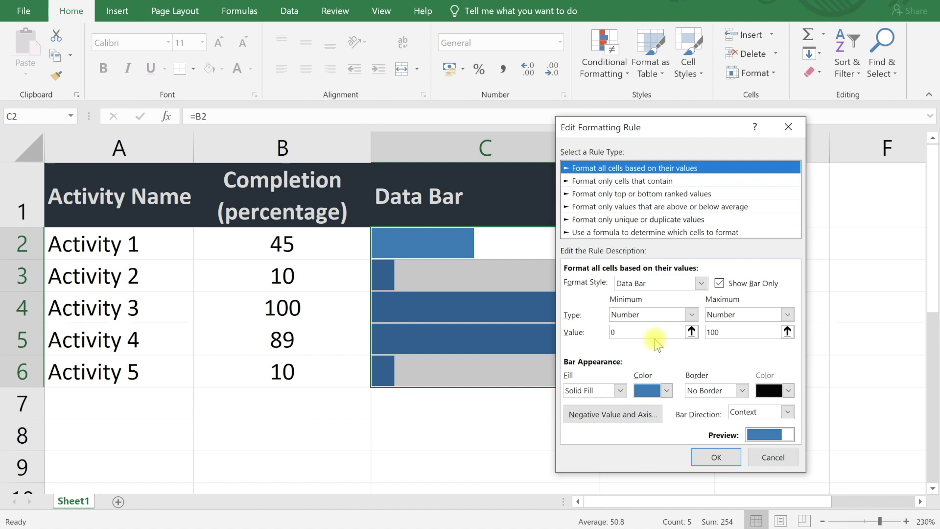
pyautogui.click(666, 390)
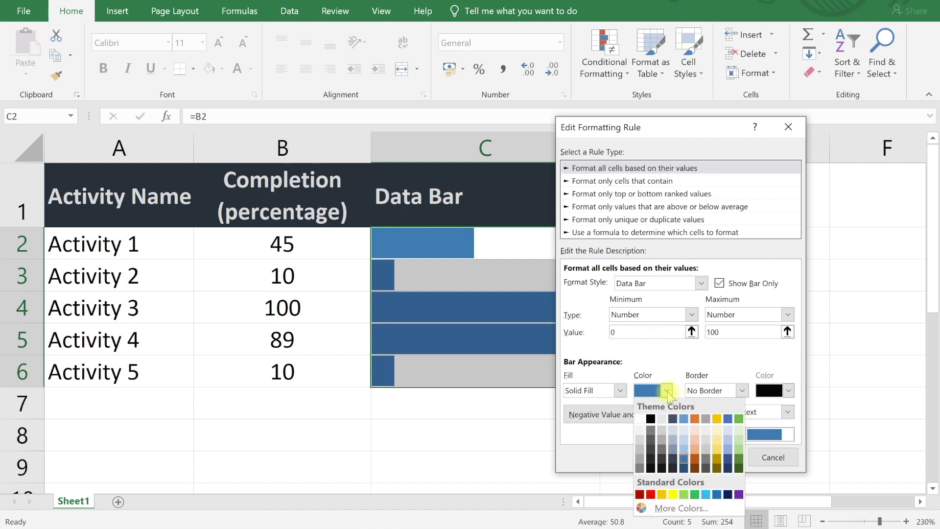
pyautogui.click(738, 458)
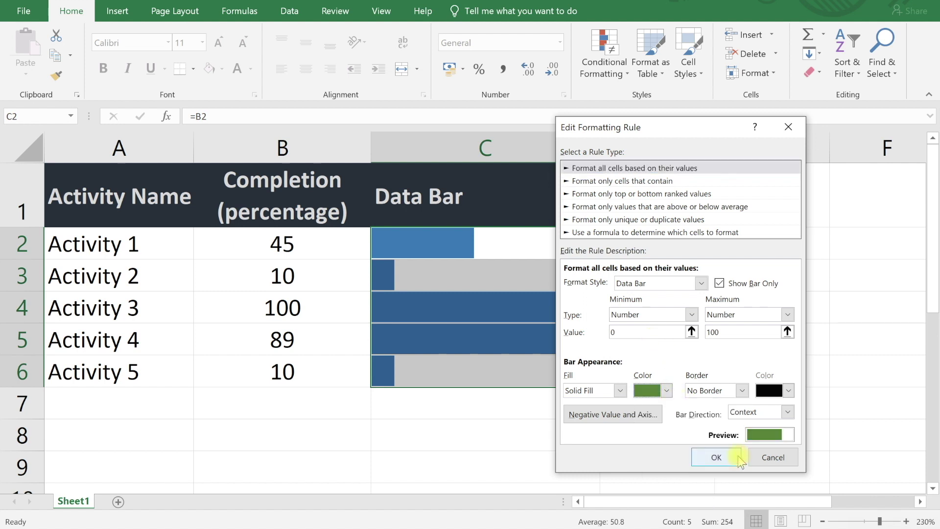
pyautogui.click(715, 457)
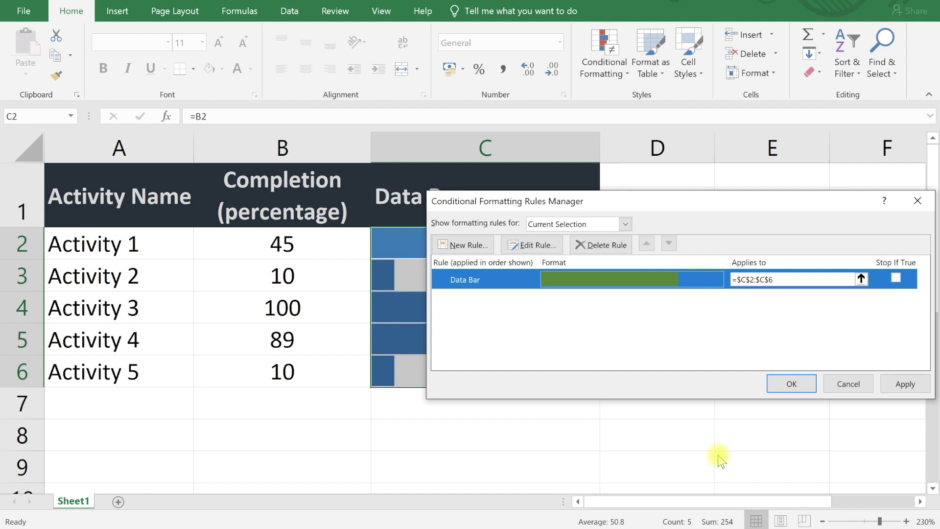
# Apply the green data bars and close the Rules Manager.
pyautogui.click(897, 384)
pyautogui.click(792, 384)
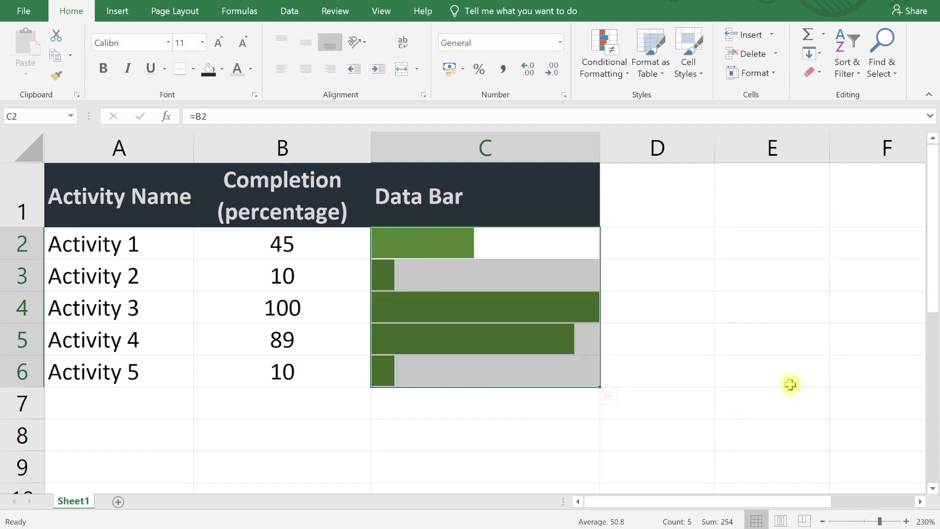
pyautogui.click(549, 447)
# Set Activity 3's completion in B4 to 30.
pyautogui.click(265, 306)
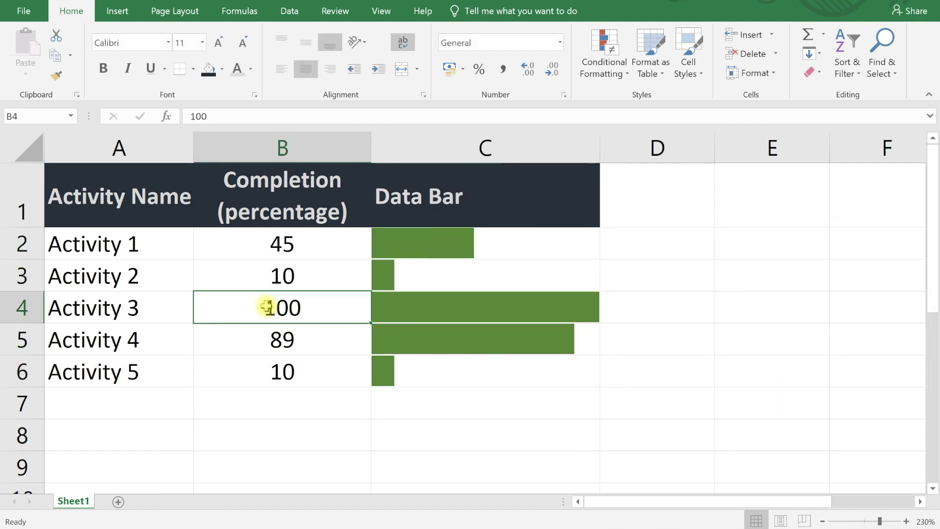
pyautogui.write('30')
pyautogui.press('Return')
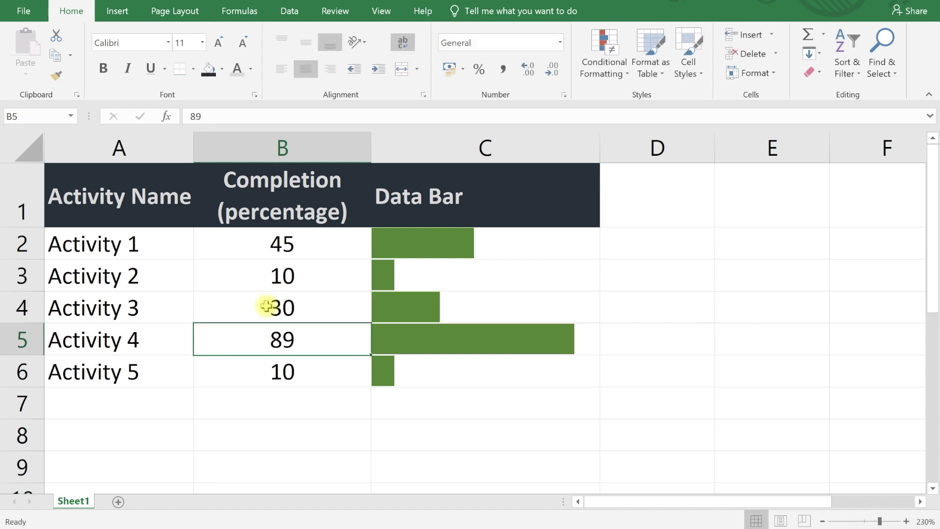